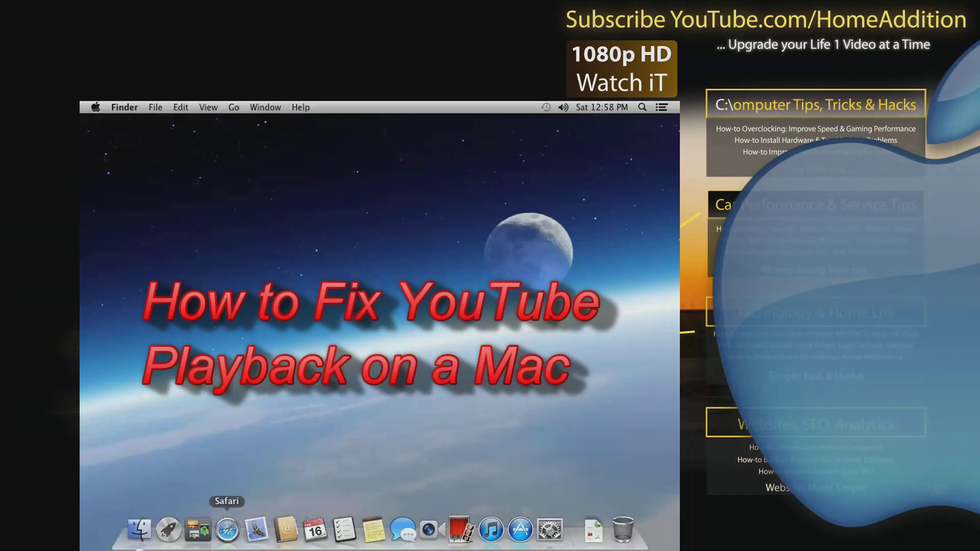
Step: Launch Safari from the Dock and go to youtube.com
click(228, 533)
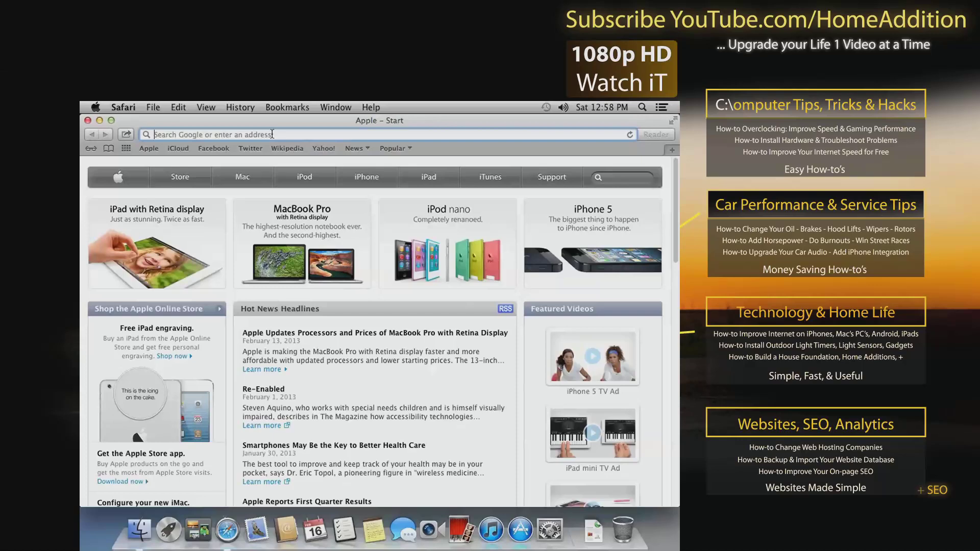
text(youtube.com)
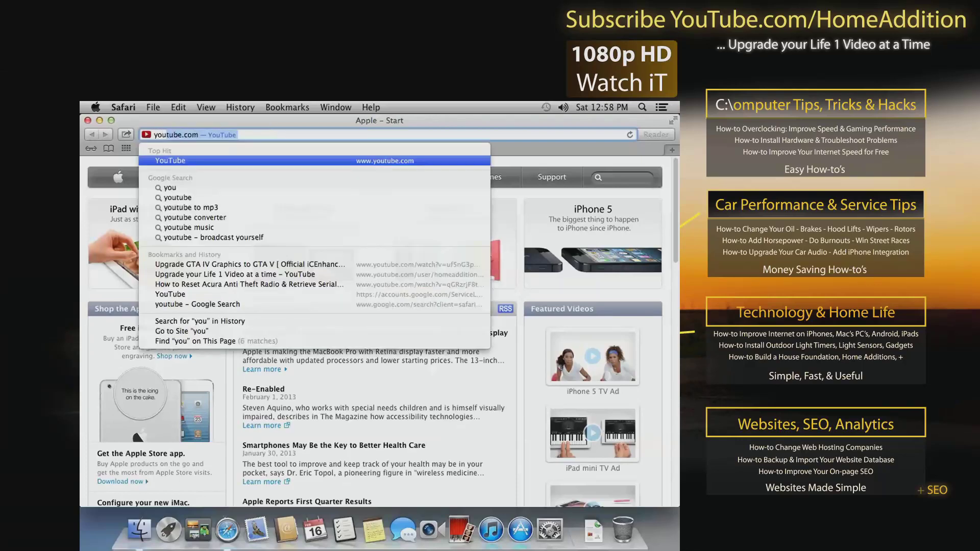
key(Return)
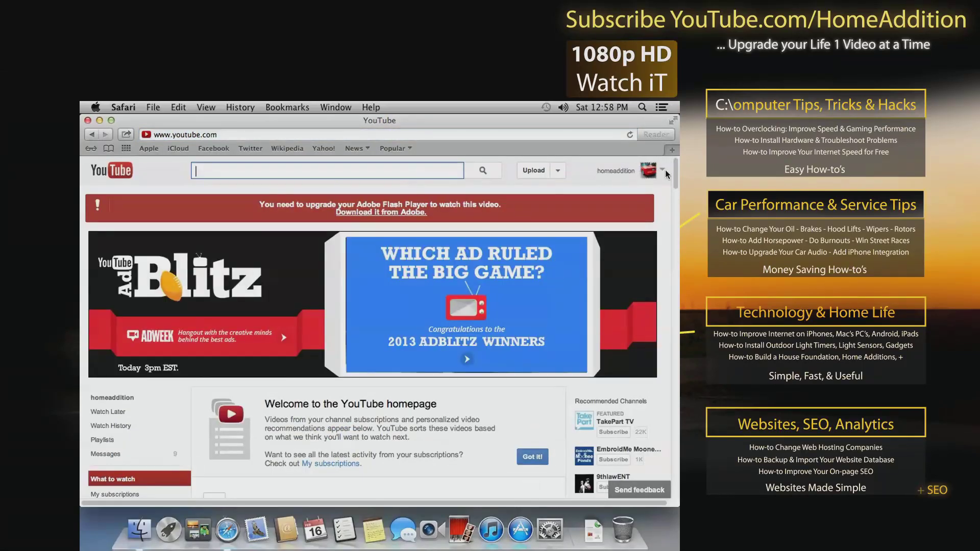
Step: Open the 'How to Install Computer Memory' video from My Channel, then follow its Flash Player link
click(662, 171)
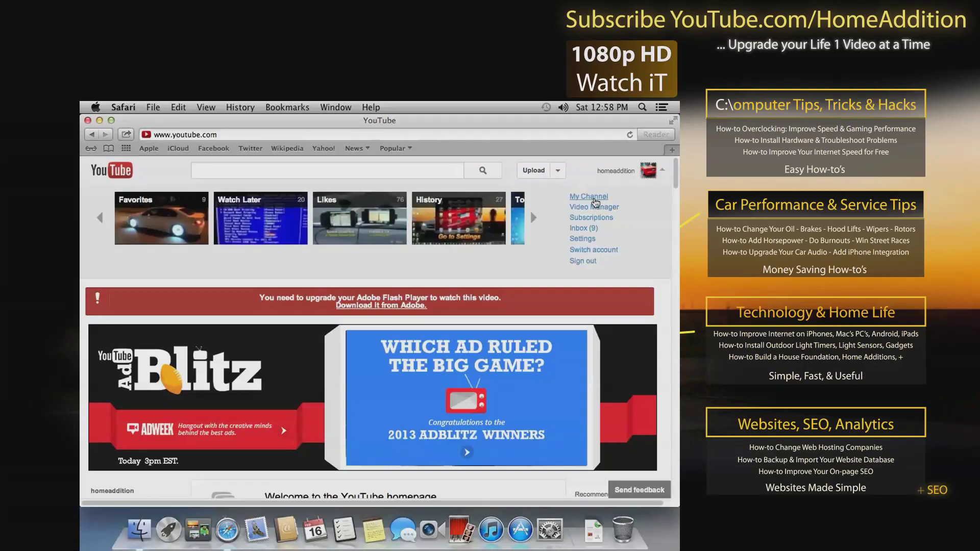
click(593, 199)
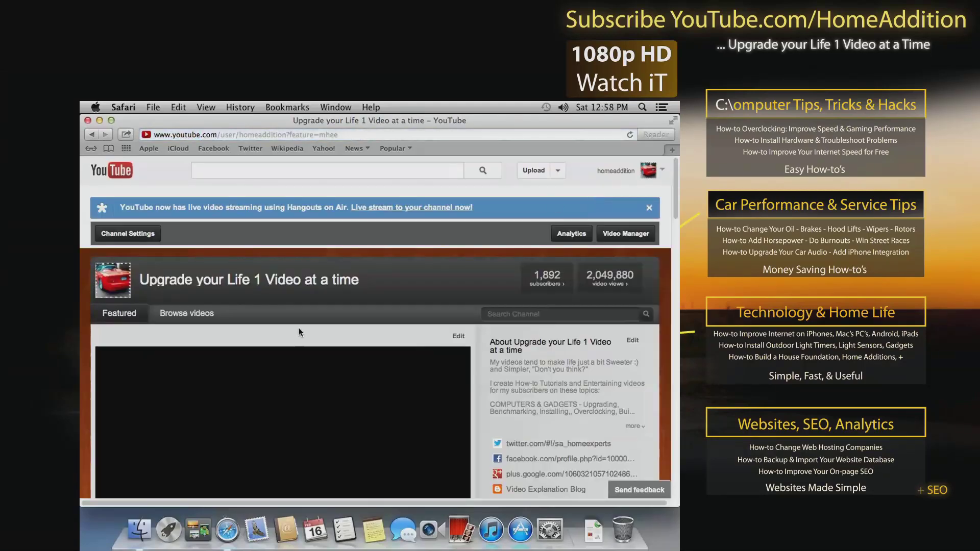
scroll(271, 356, down, 10)
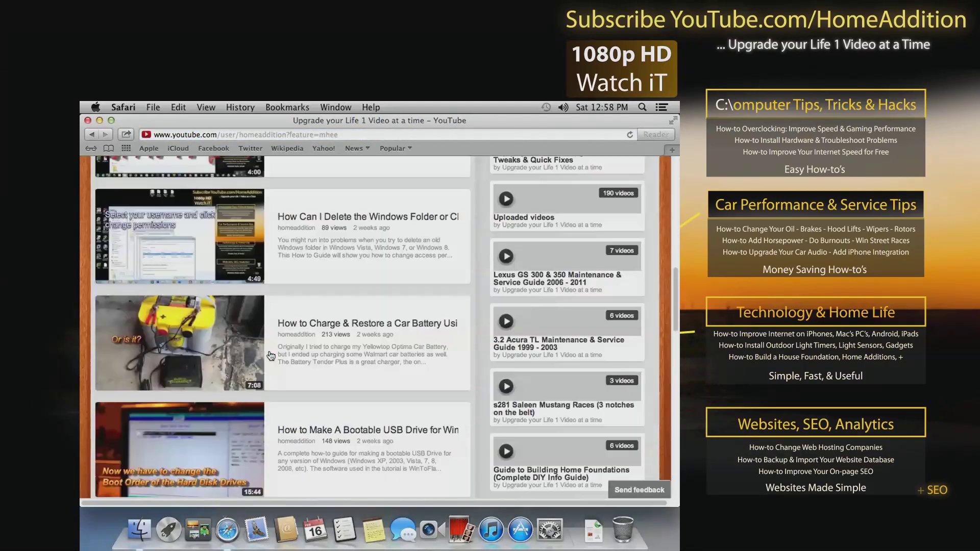
scroll(270, 356, down, 6)
scroll(271, 356, up, 4)
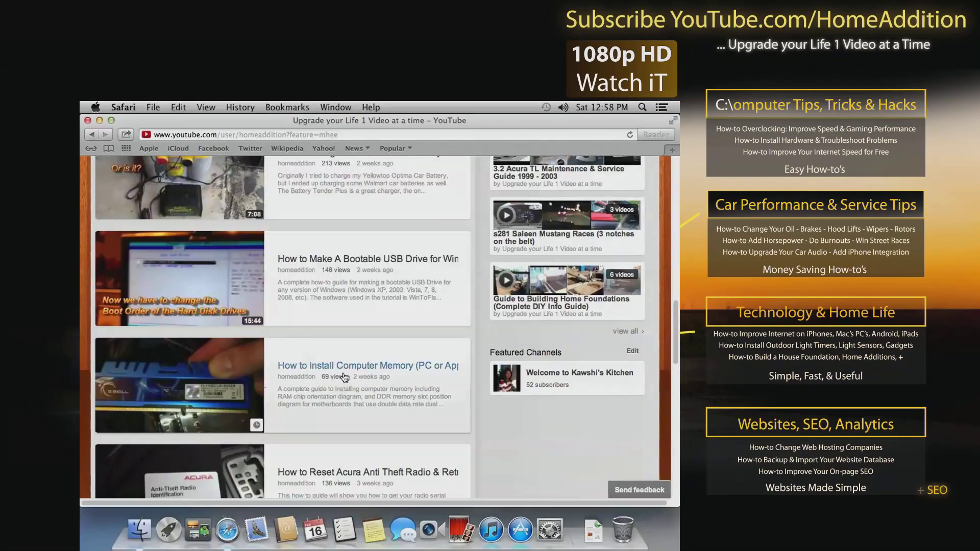
click(341, 365)
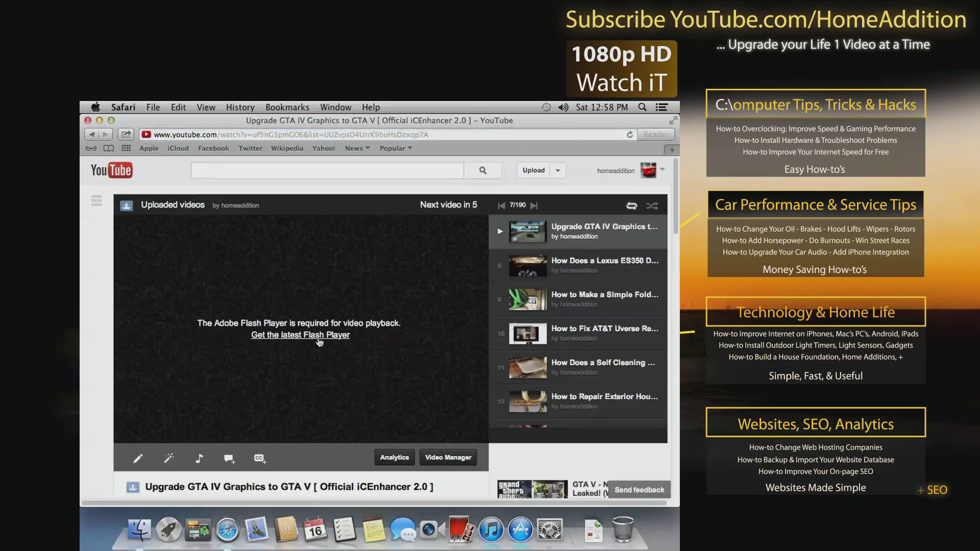
click(317, 336)
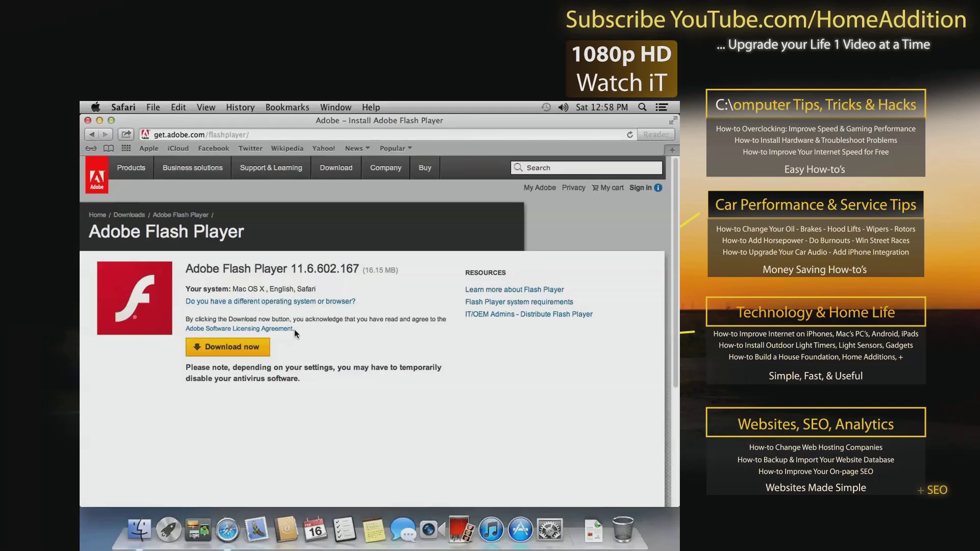
Step: Download the Flash Player installer from Adobe's page, reaching the thank-you page
click(241, 350)
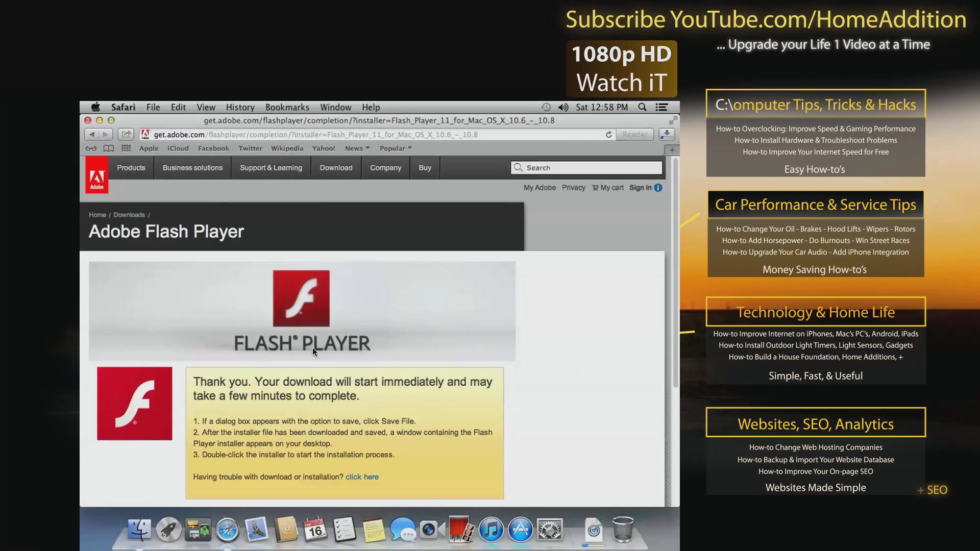
scroll(313, 348, down, 5)
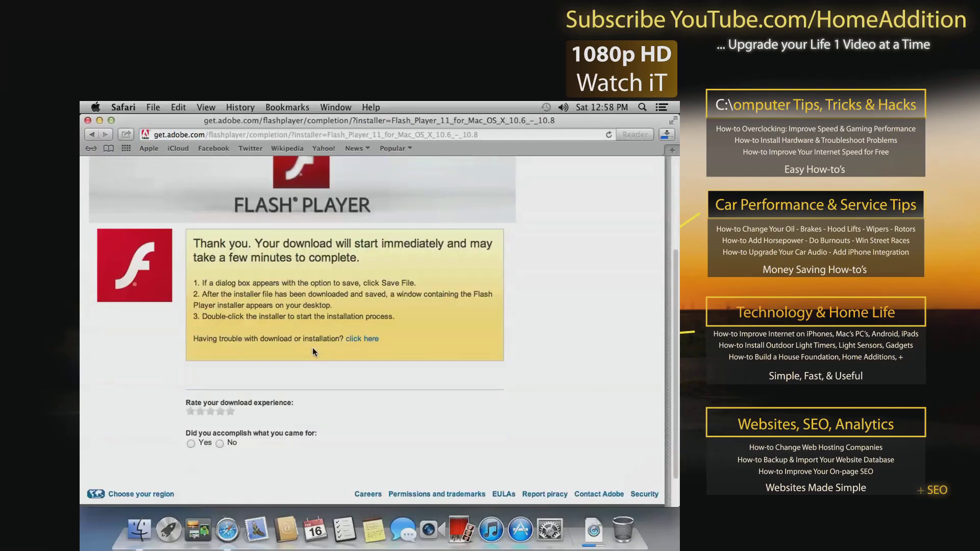
Step: Open install_flash_player_osx.dmg from Downloads and launch Install Adobe Flash Player, approving the warning
click(594, 529)
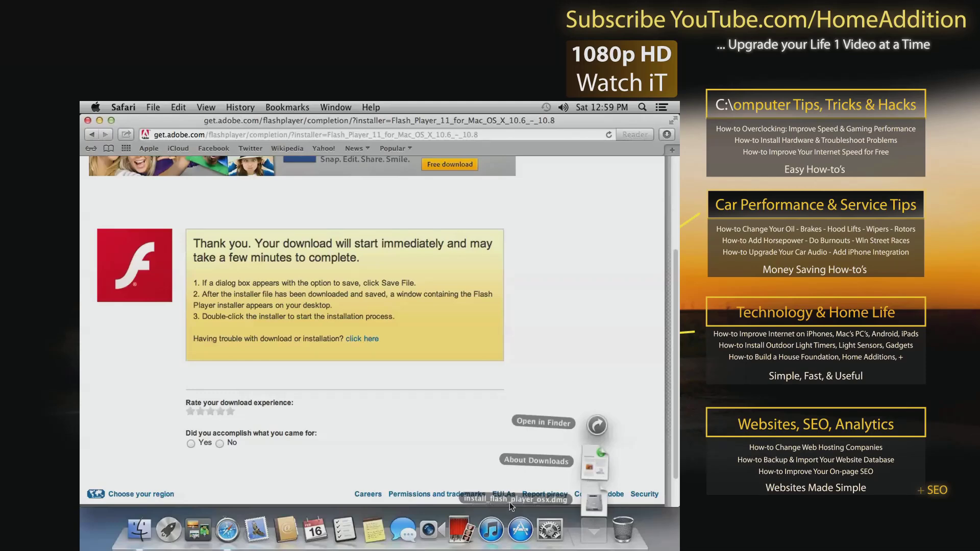
click(597, 501)
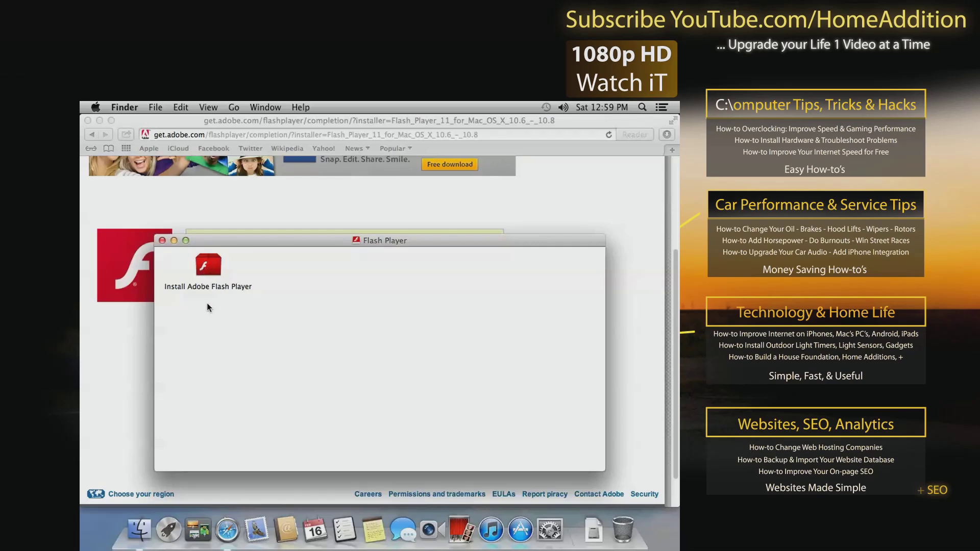
double_click(211, 265)
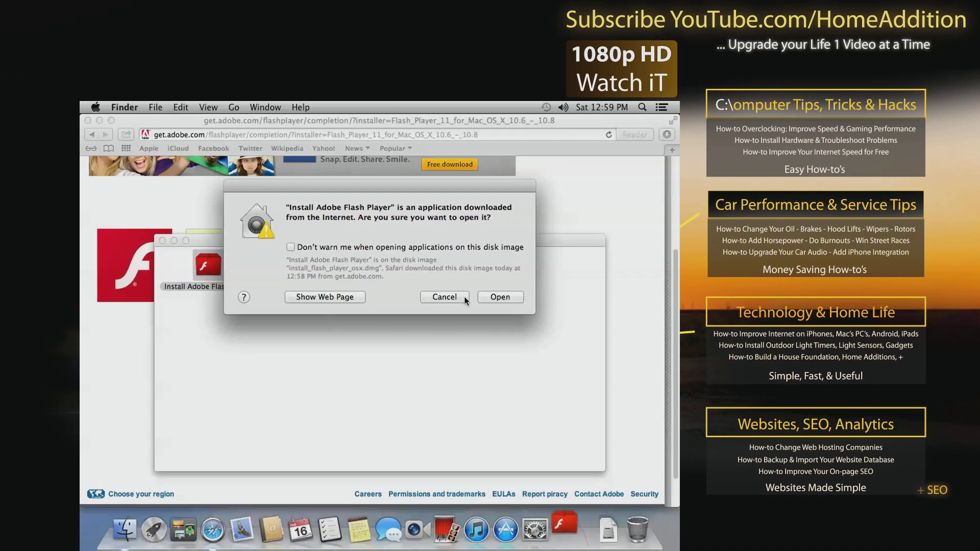
click(502, 298)
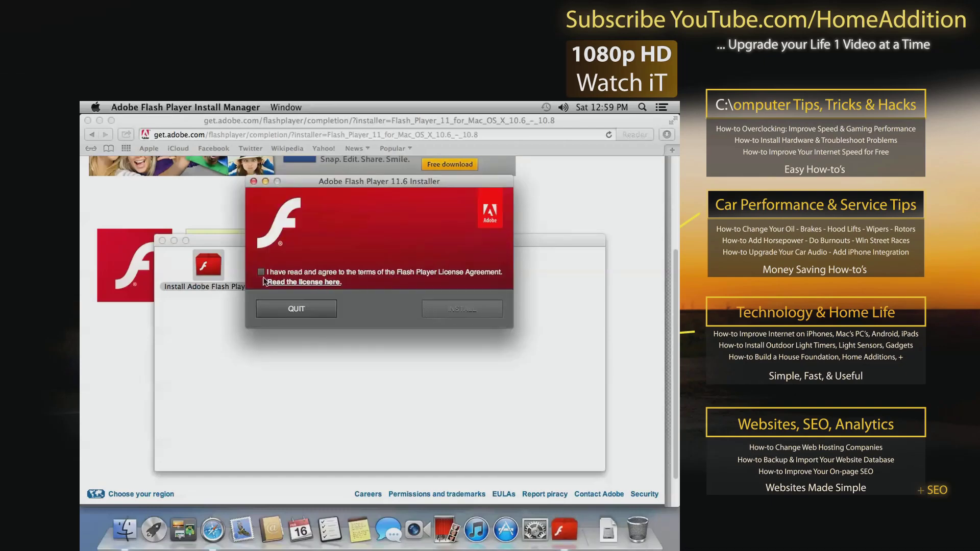
Step: Accept the Flash Player license and start installing, authorizing with the administrator password
click(262, 272)
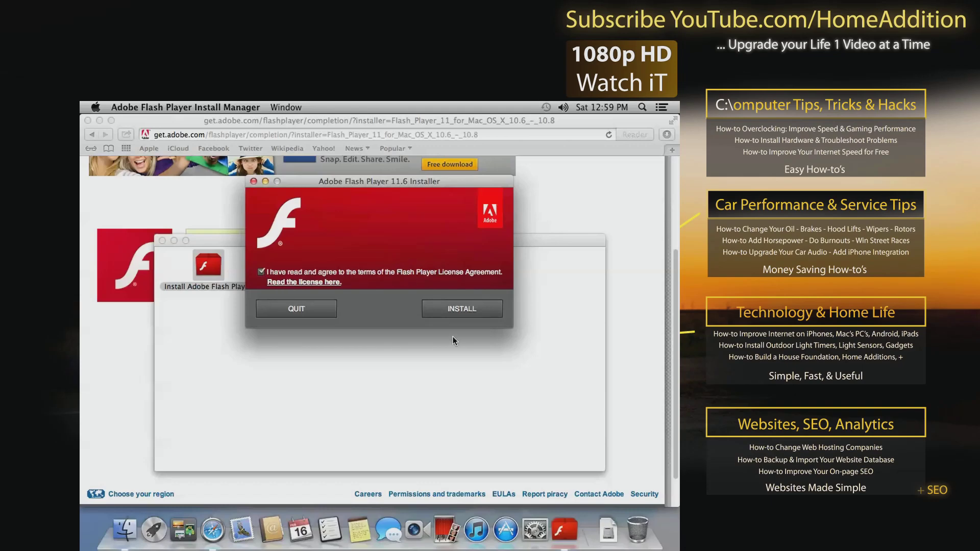
click(455, 313)
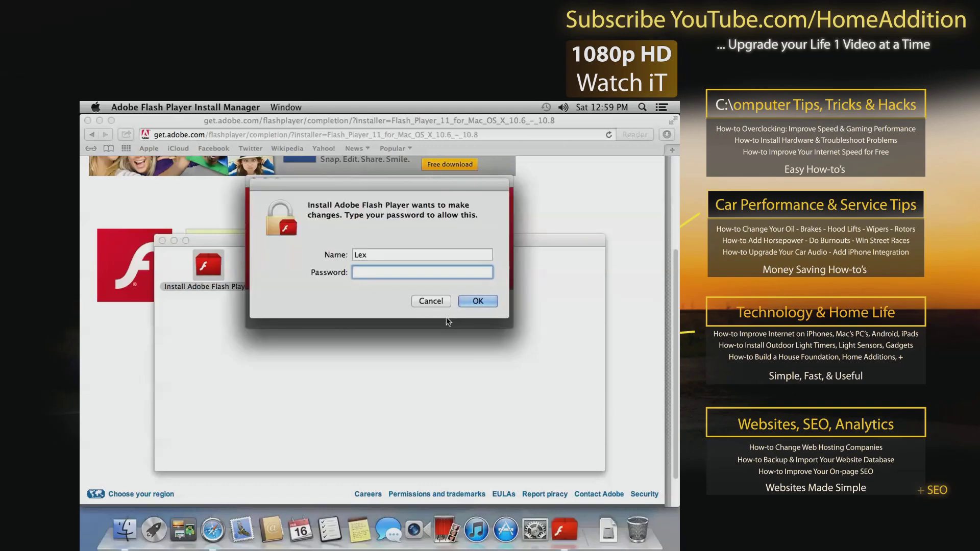
text(••••••)
click(484, 301)
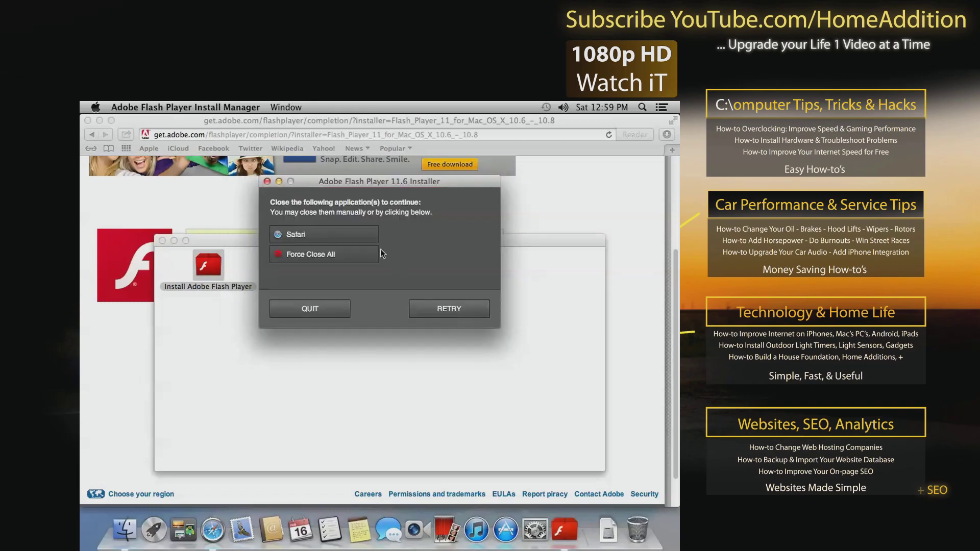
Step: Force-close the browser, re-authorize, choose 'Notify me to install updates', and finish
click(321, 257)
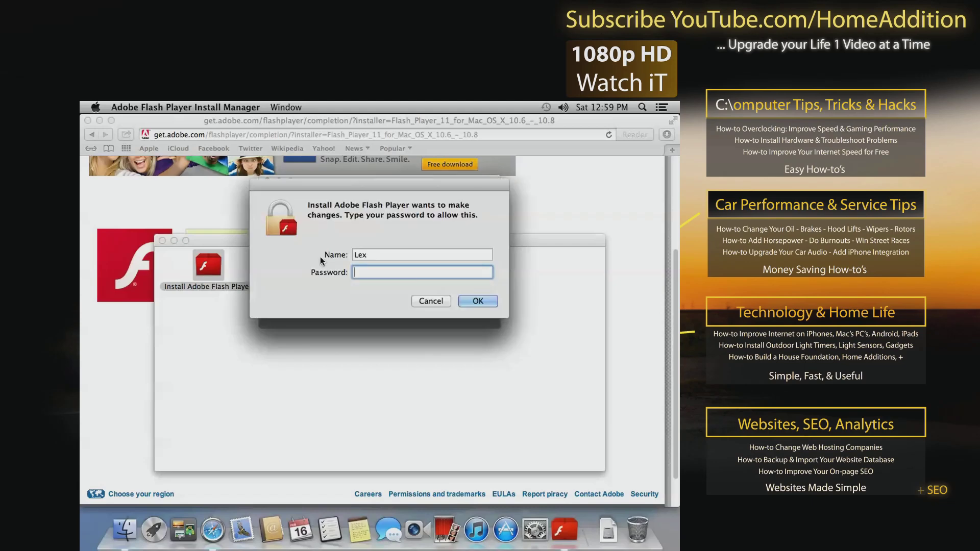
text(••••••)
click(475, 300)
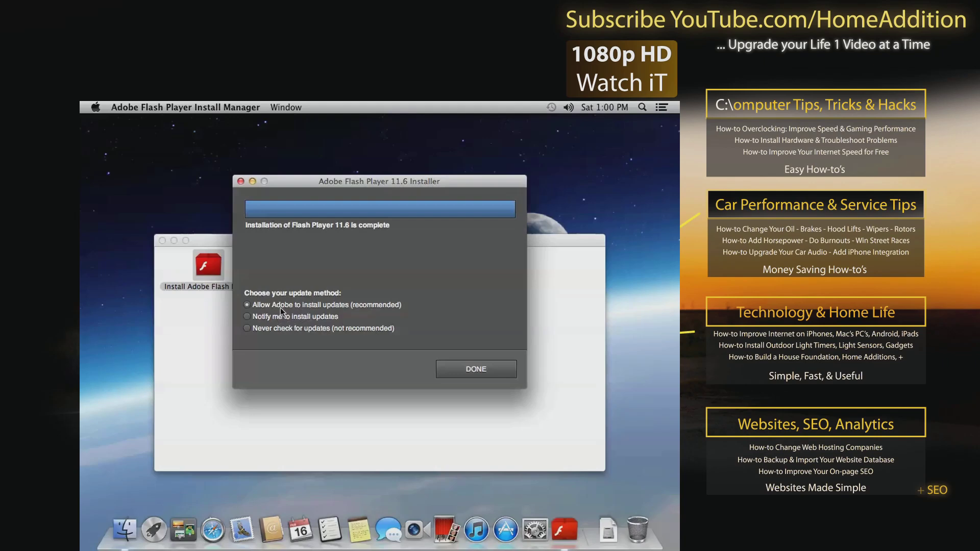
click(248, 317)
click(475, 370)
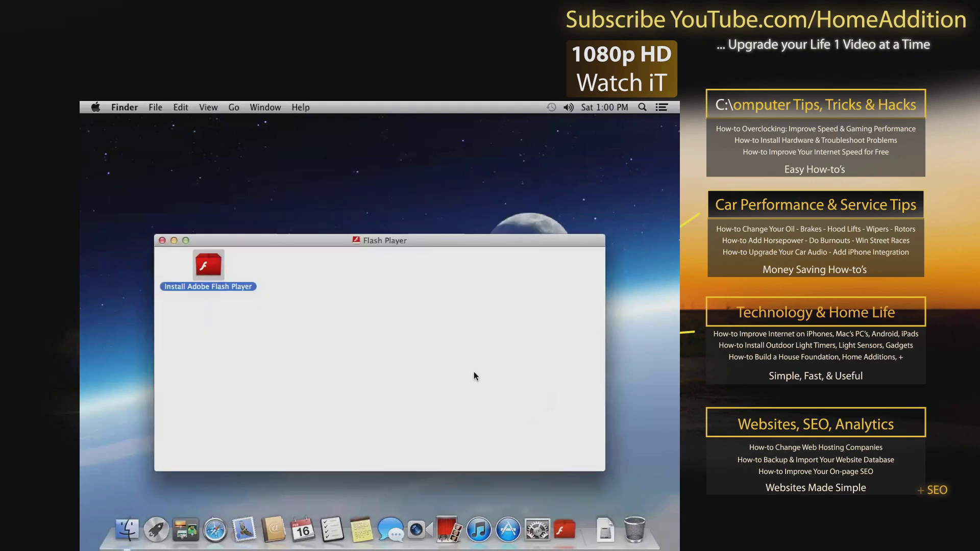
click(162, 241)
click(227, 531)
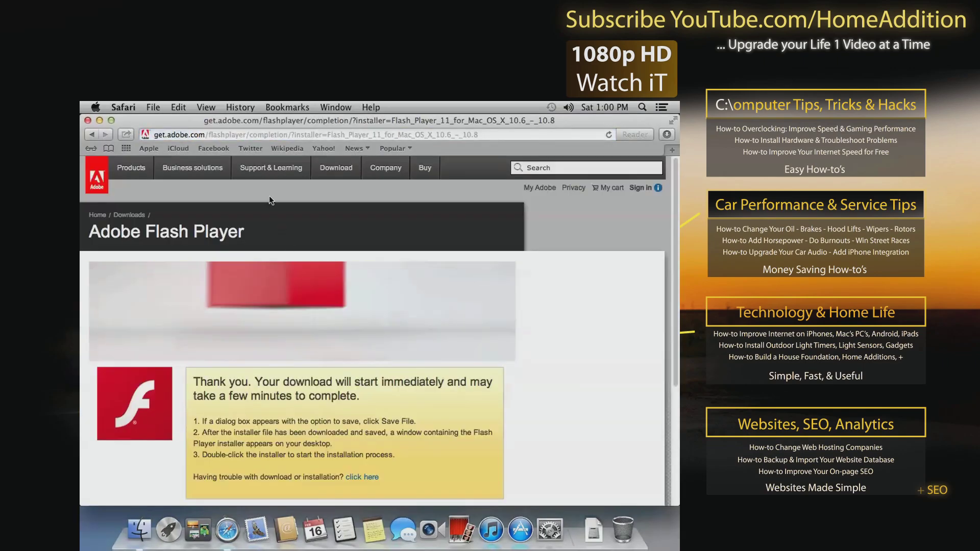
click(259, 133)
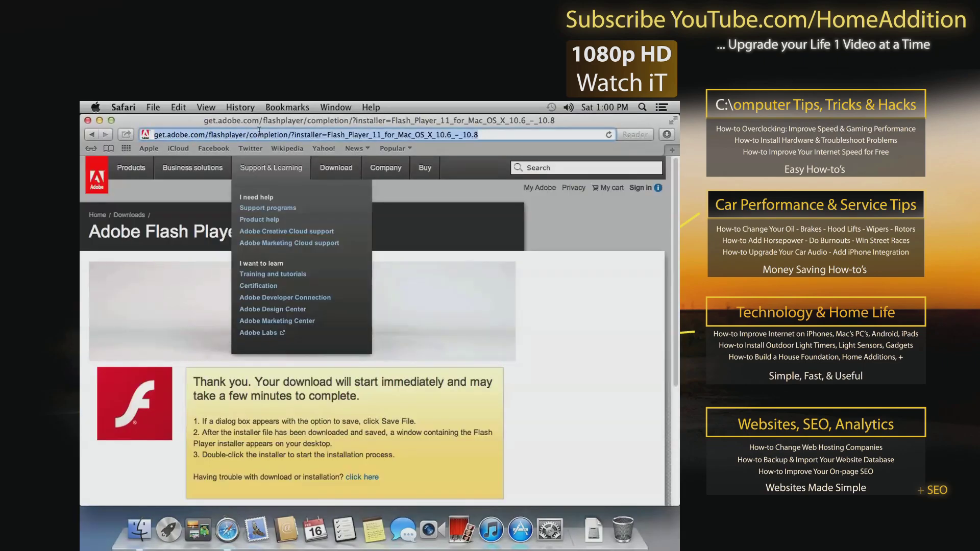
click(526, 331)
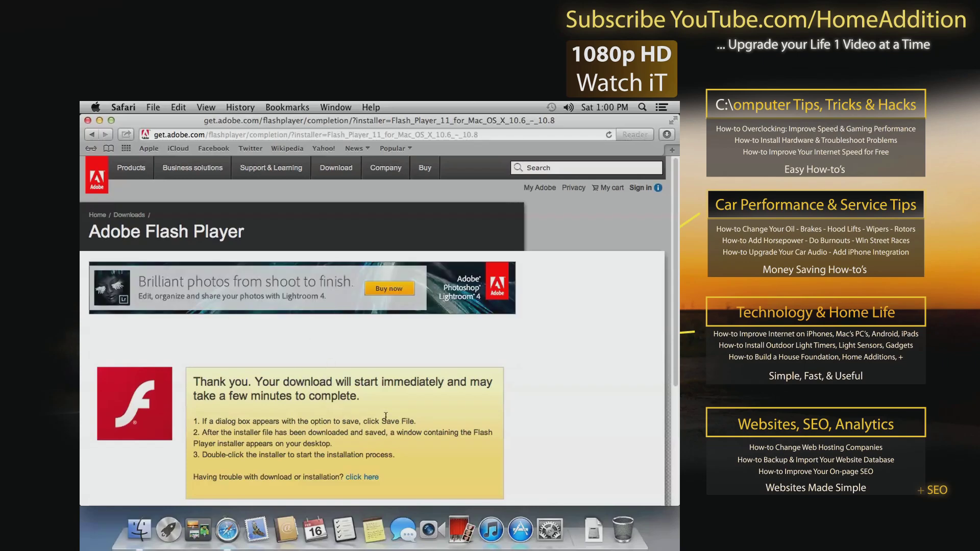
click(230, 133)
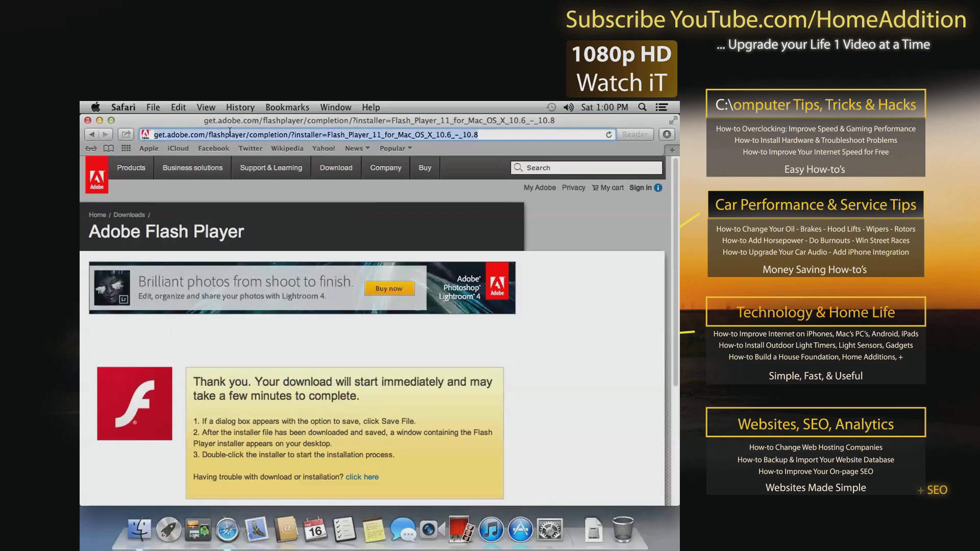
text(youtube.com)
key(Return)
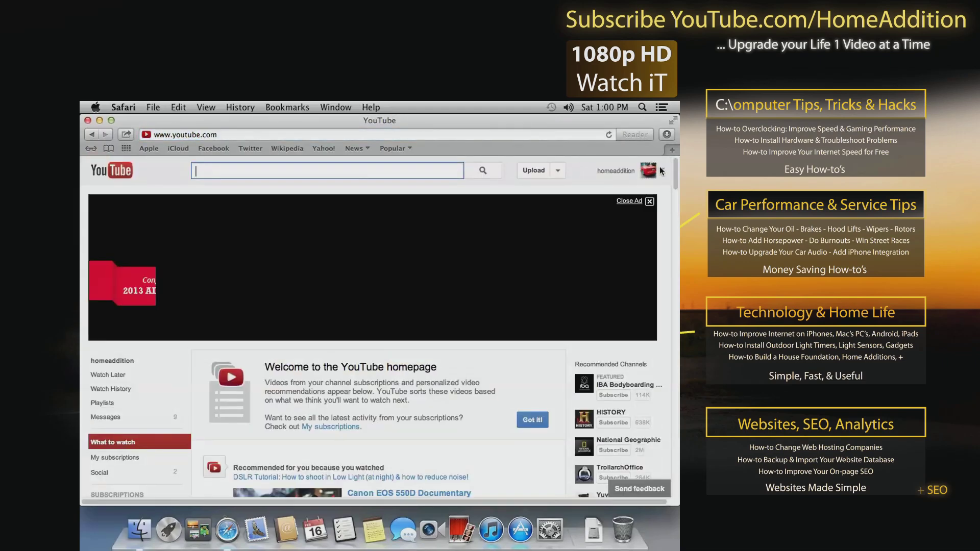
Step: Open My Channel from the account menu and play 'How to Install Computer Memory' from the uploads
click(662, 174)
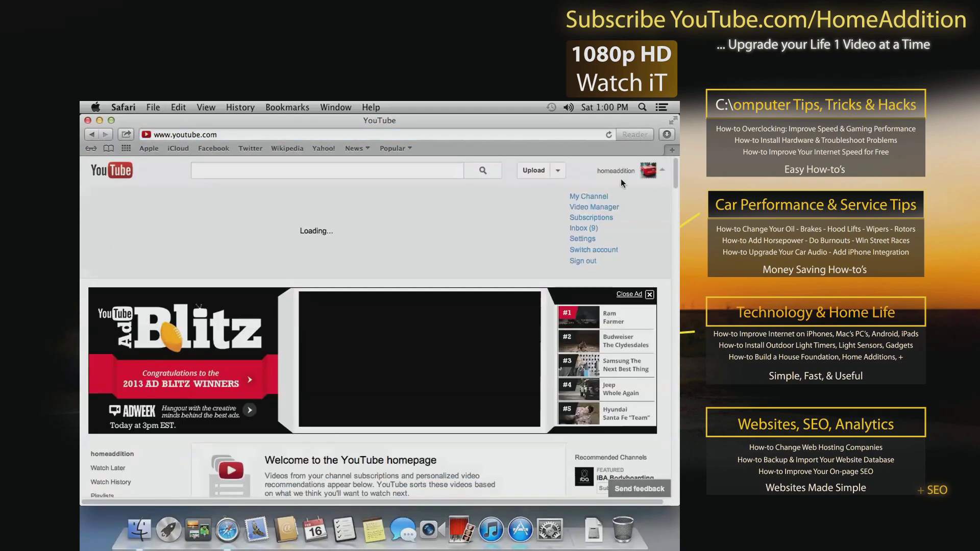
click(588, 197)
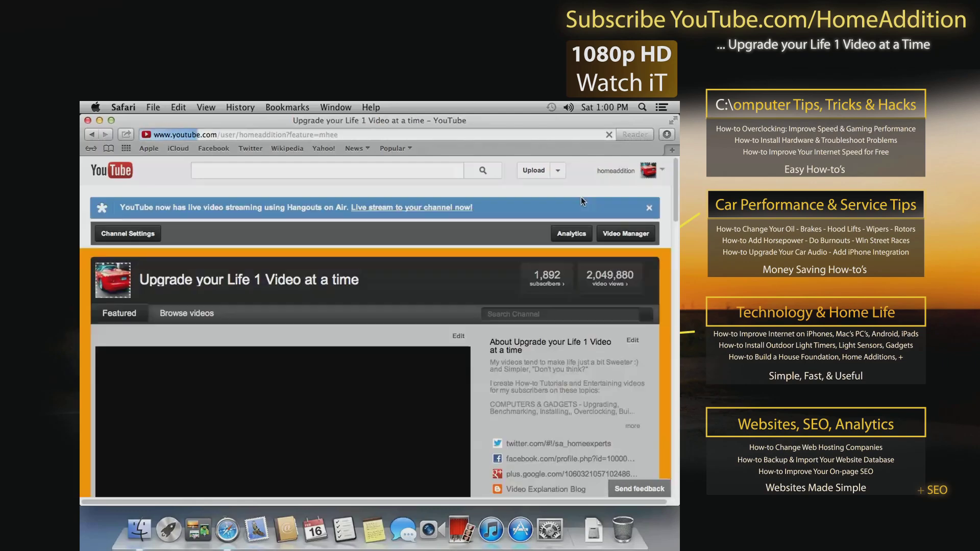
scroll(312, 353, down, 10)
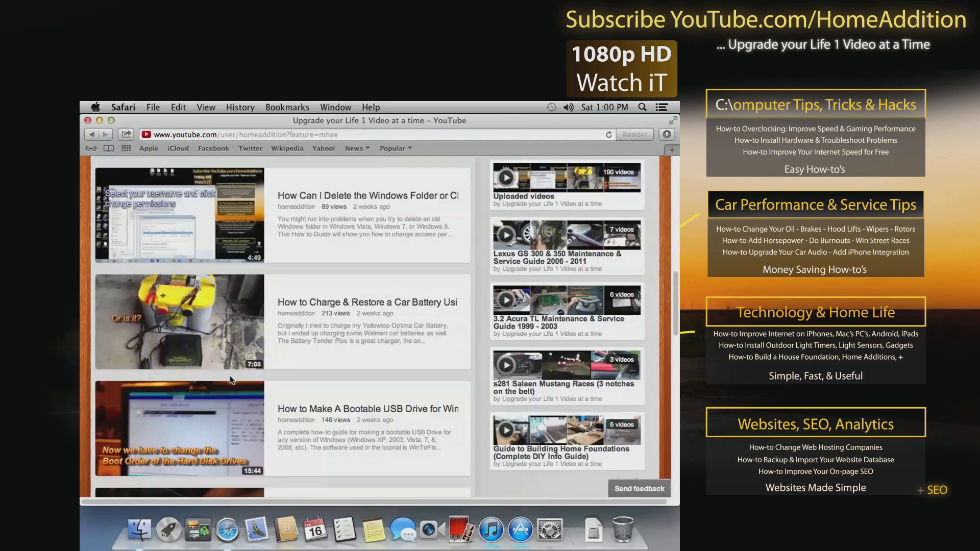
scroll(231, 382, down, 3)
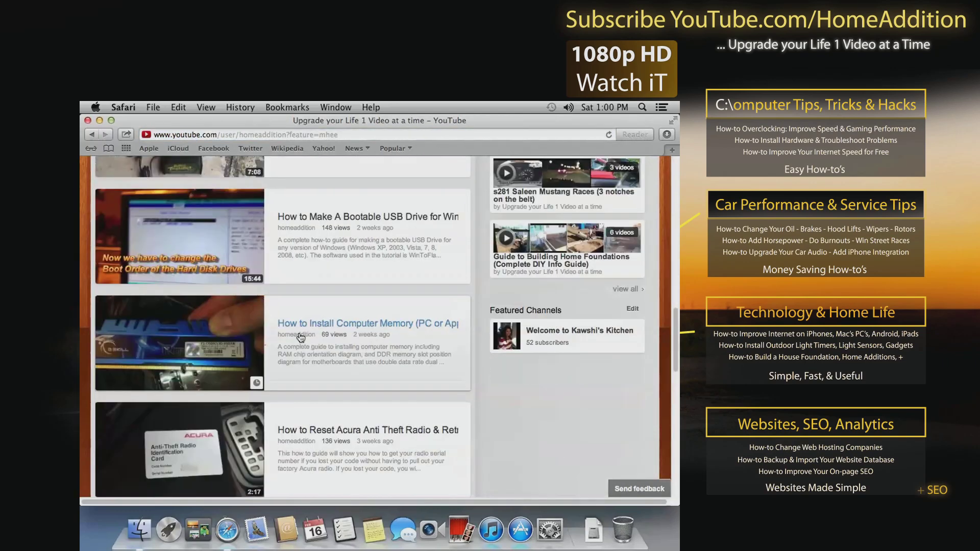
click(338, 324)
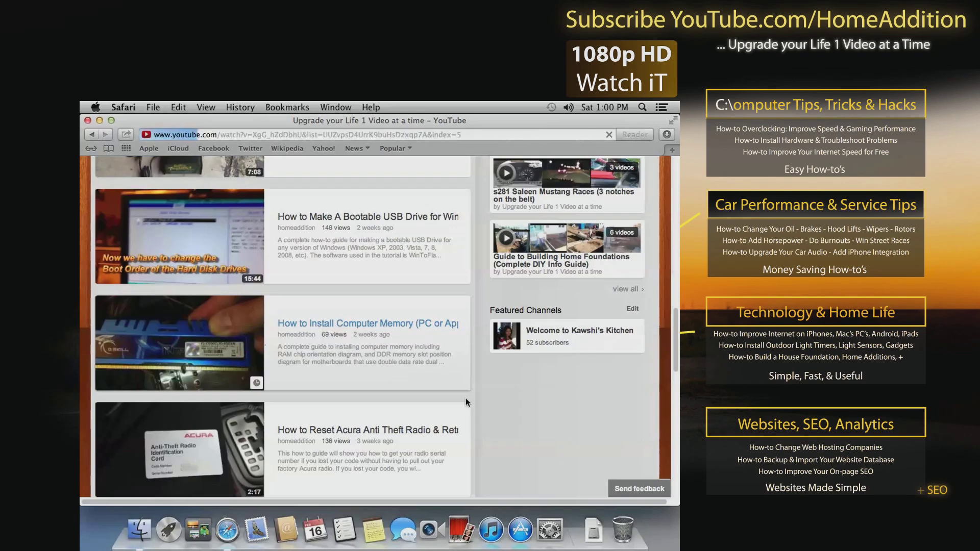